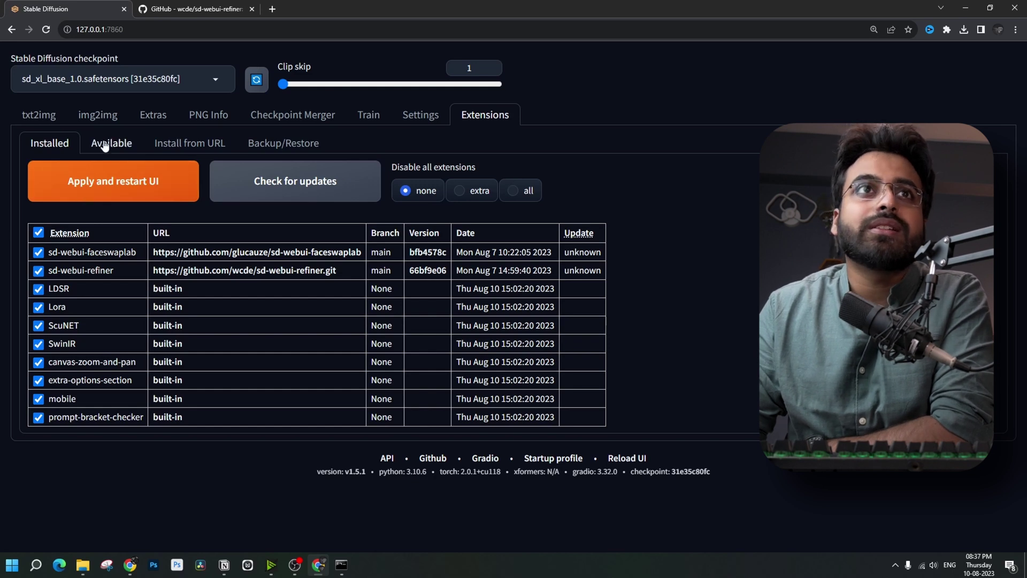
{"action": "left_click", "coordinate": [195, 147]}
{"action": "left_click", "coordinate": [204, 10]}
{"action": "left_click", "coordinate": [209, 30]}
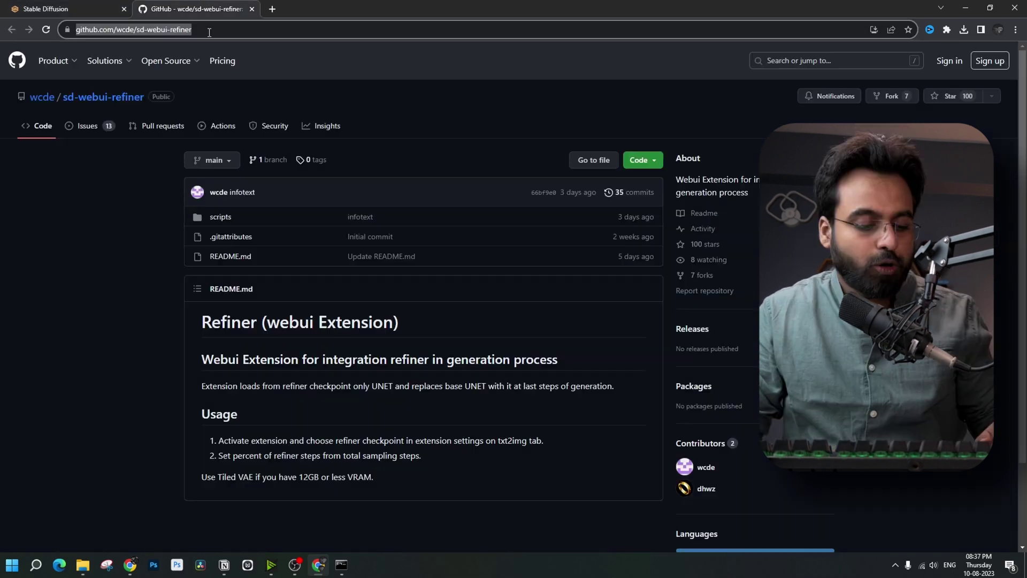
{"action": "left_click", "coordinate": [68, 8]}
{"action": "left_click", "coordinate": [152, 197]}
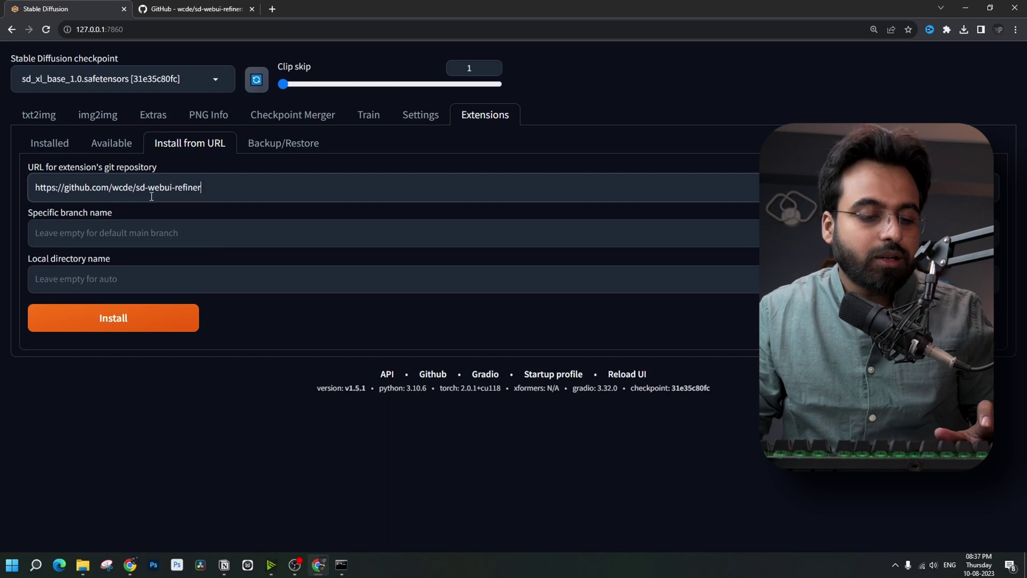
{"action": "left_click", "coordinate": [136, 325]}
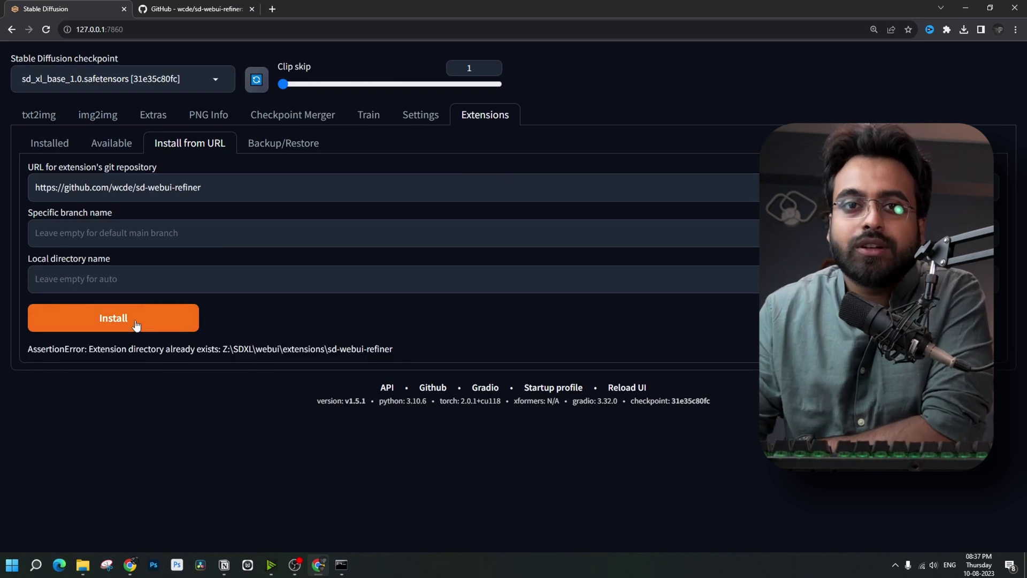
Apply the installed extensions by restarting the UI, and expand the Refiner settings for text-to-image generation
{"action": "left_click", "coordinate": [53, 144]}
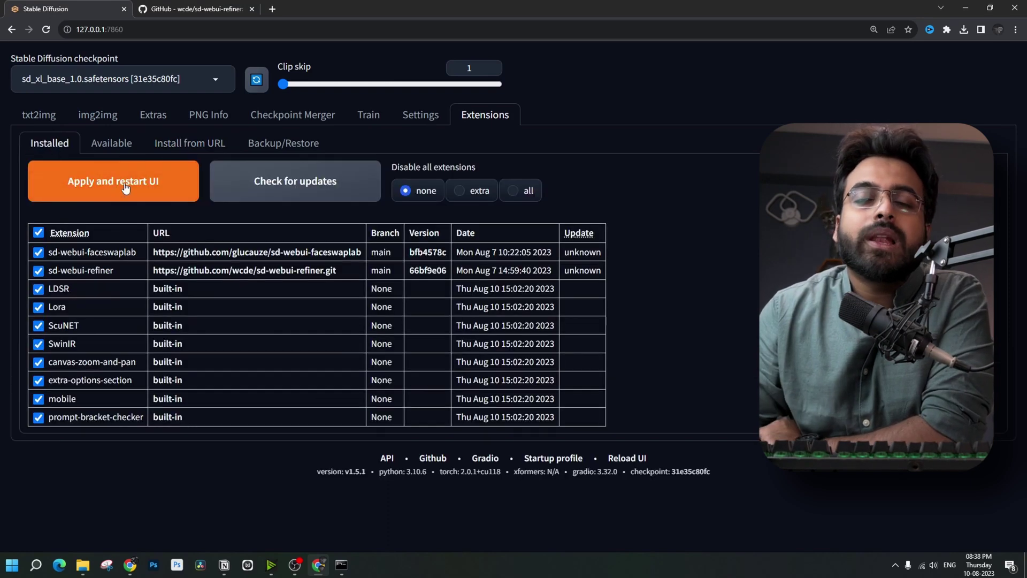
{"action": "left_click", "coordinate": [126, 185]}
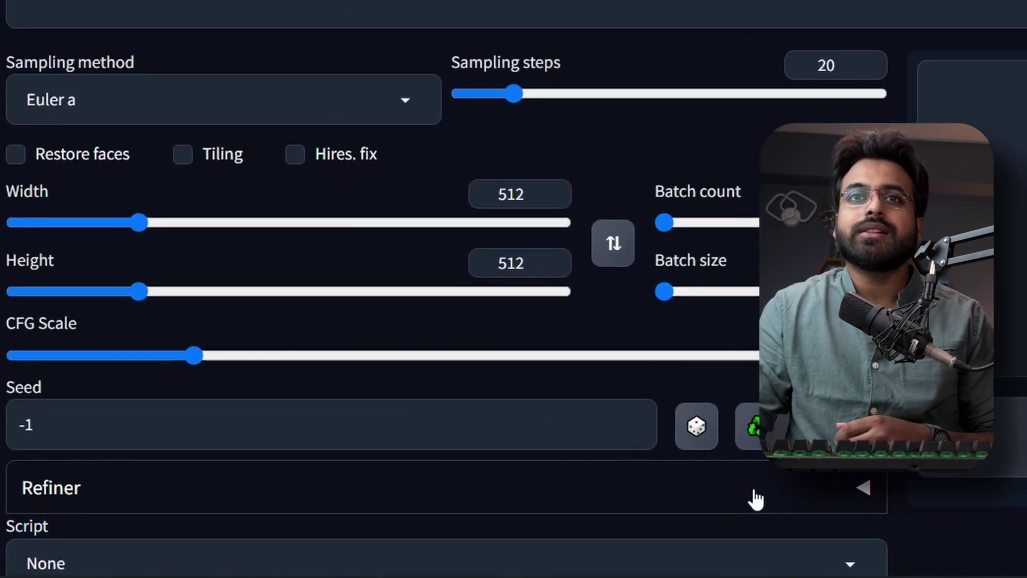
{"action": "left_click", "coordinate": [425, 507]}
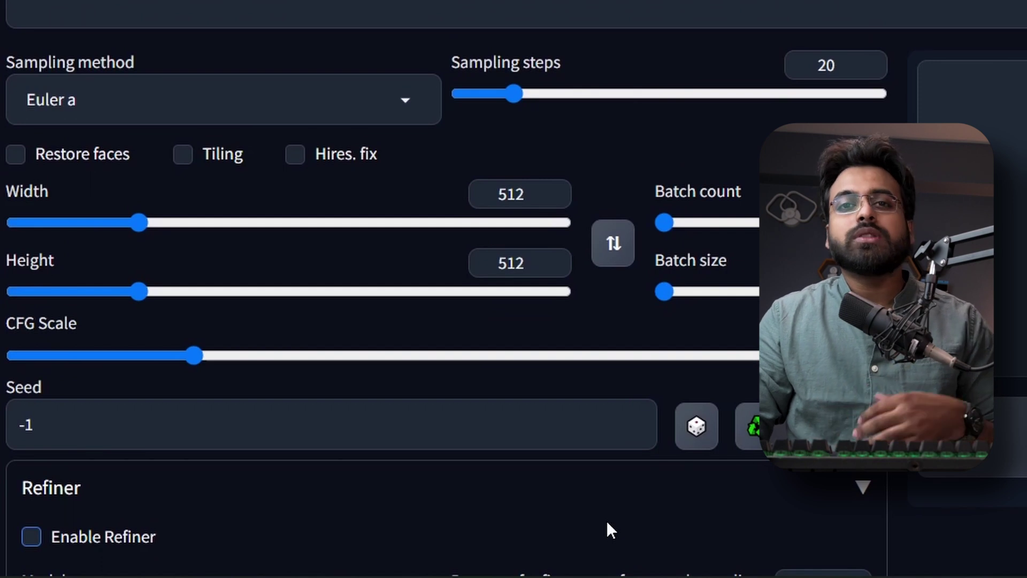
Select the sd_xl_base_1.0.safetensors checkpoint and enter the prompt "a beautiful caucasian woman, outdoor portrait, closeup shot, detailed, octane render, rainbow hairs"
{"action": "left_click", "coordinate": [123, 79]}
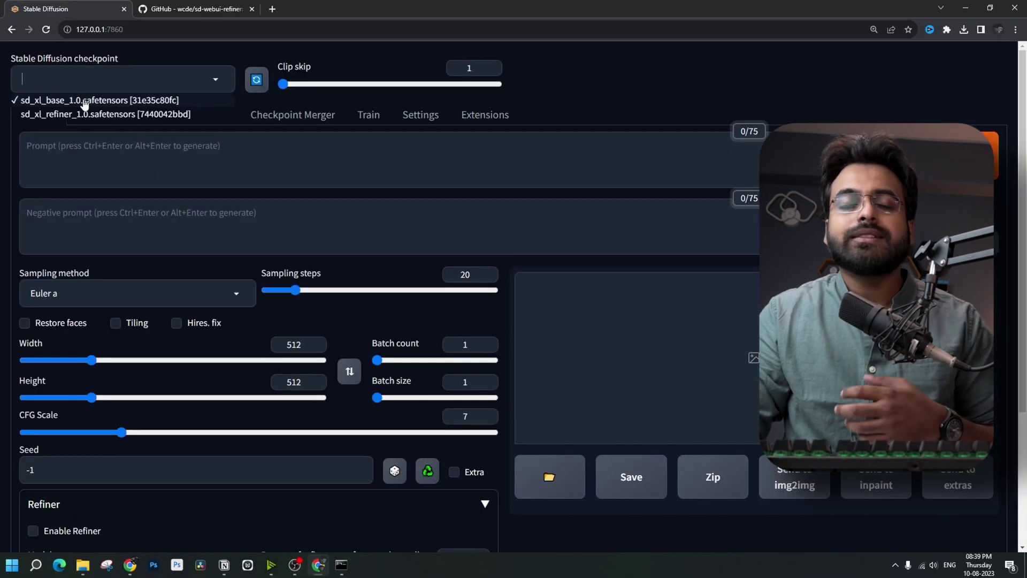
{"action": "left_click", "coordinate": [84, 100]}
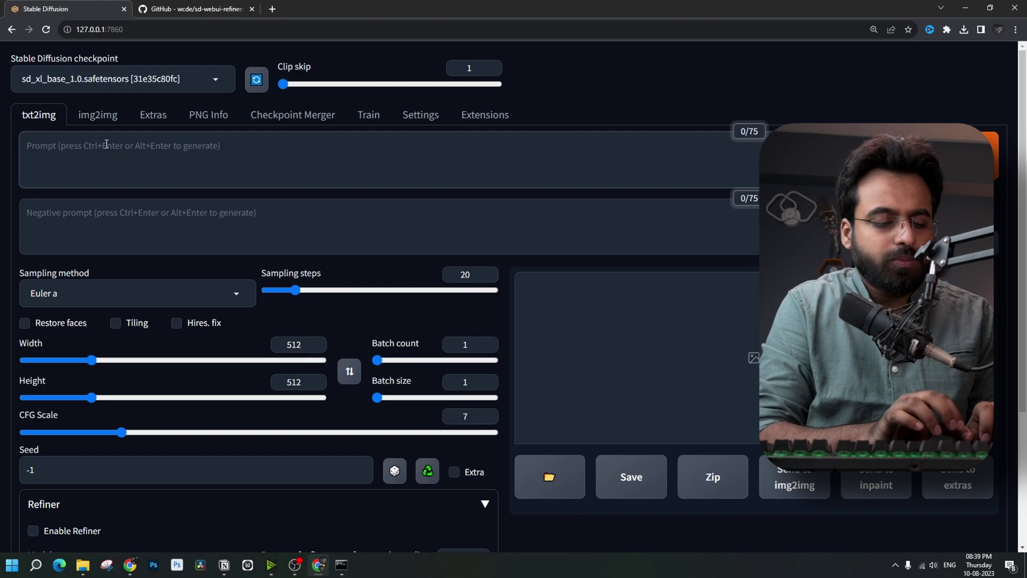
{"action": "type", "text": "a beautiful caucasian woman, outdoor portrait, closeup shot, detailed, octane render, fantasy magazine"}
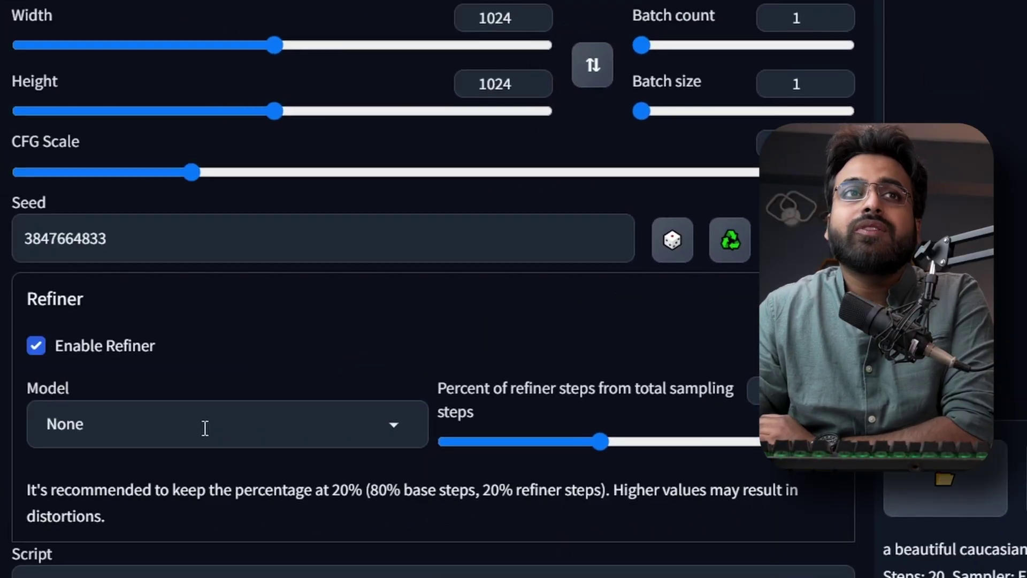
Set the refiner model to sd_xl_refiner_1.0.safetensors and the percent of refiner steps to 50 for the portrait generation
{"action": "left_click", "coordinate": [204, 425]}
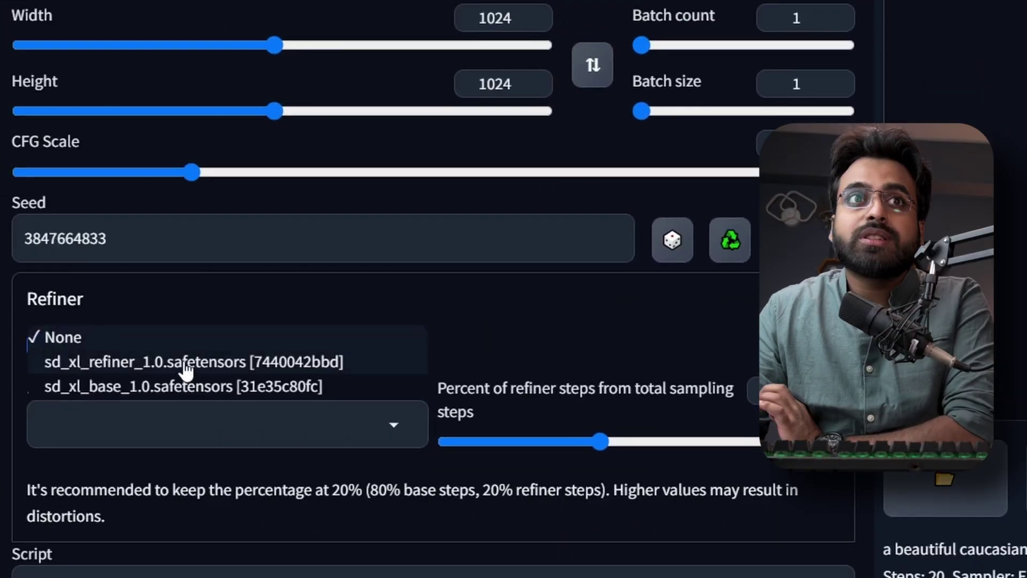
{"action": "left_click", "coordinate": [184, 364]}
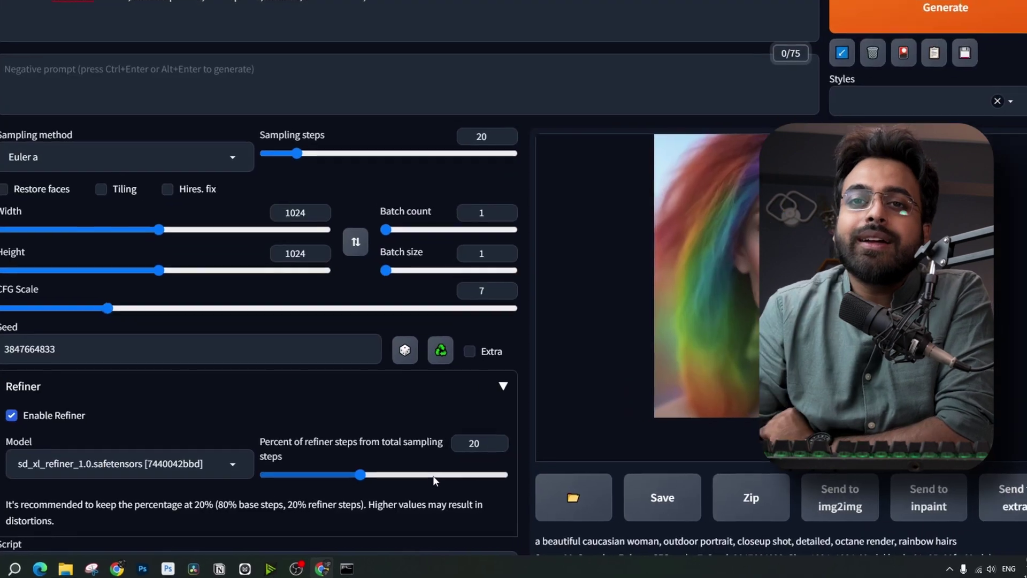
{"action": "left_click_drag", "start_coordinate": [476, 468], "coordinate": [532, 469]}
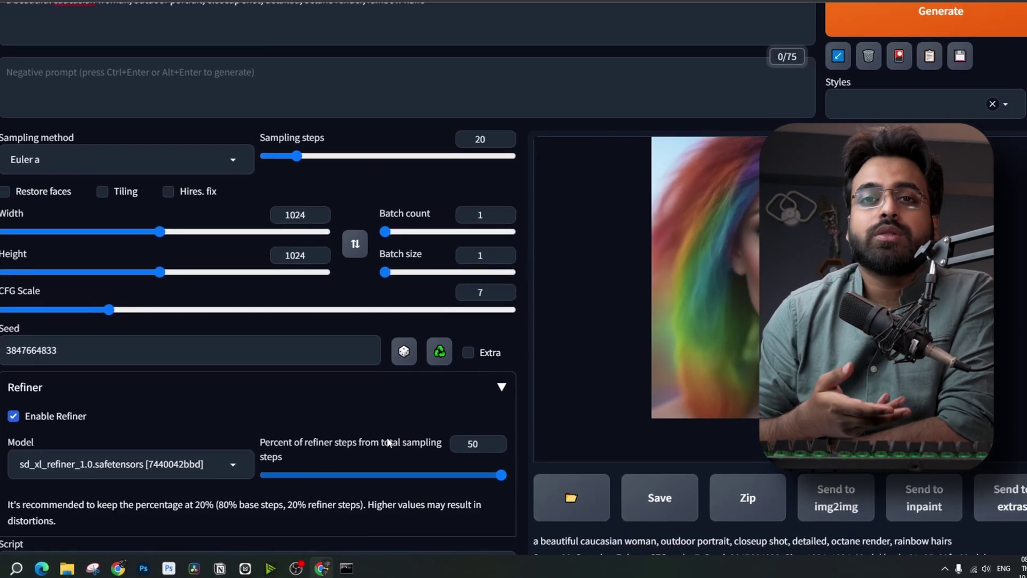
{"action": "left_click", "coordinate": [864, 312]}
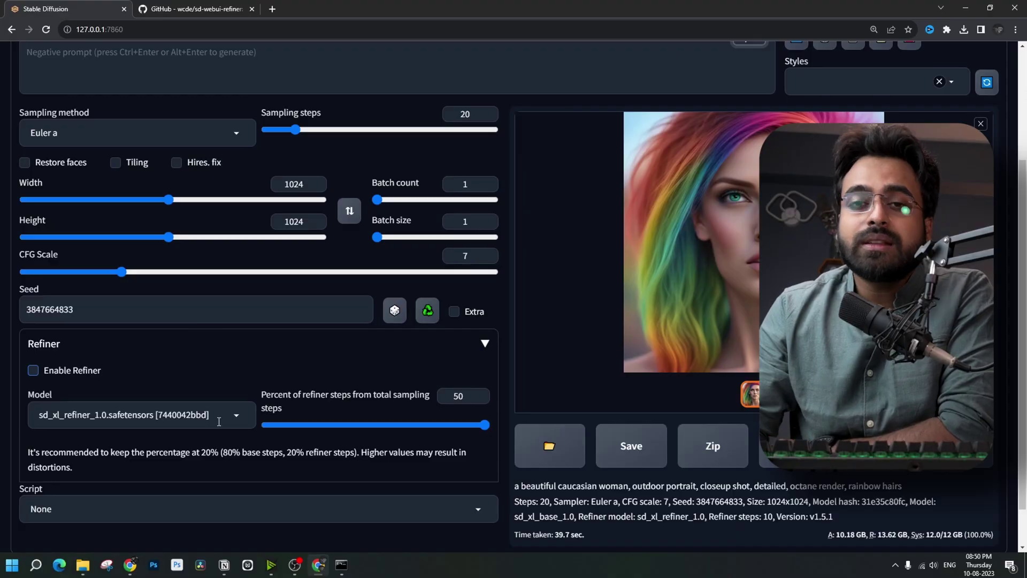
Generate the portrait with the base model only, refiner disabled, and send the image to img2img
{"action": "scroll", "coordinate": [219, 421], "scroll_direction": "up", "scroll_amount": 3}
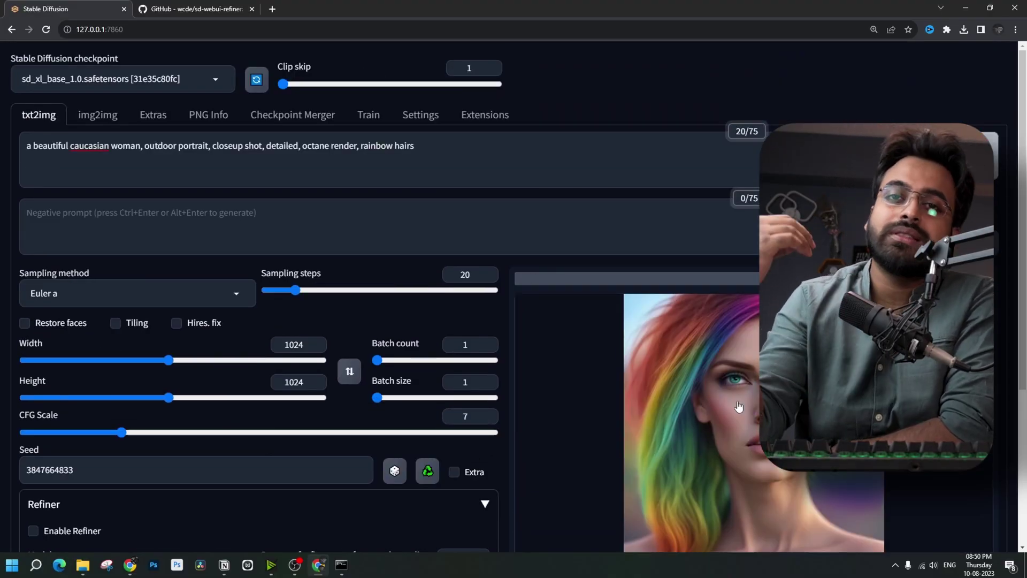
{"action": "scroll", "coordinate": [739, 407], "scroll_direction": "down", "scroll_amount": 2}
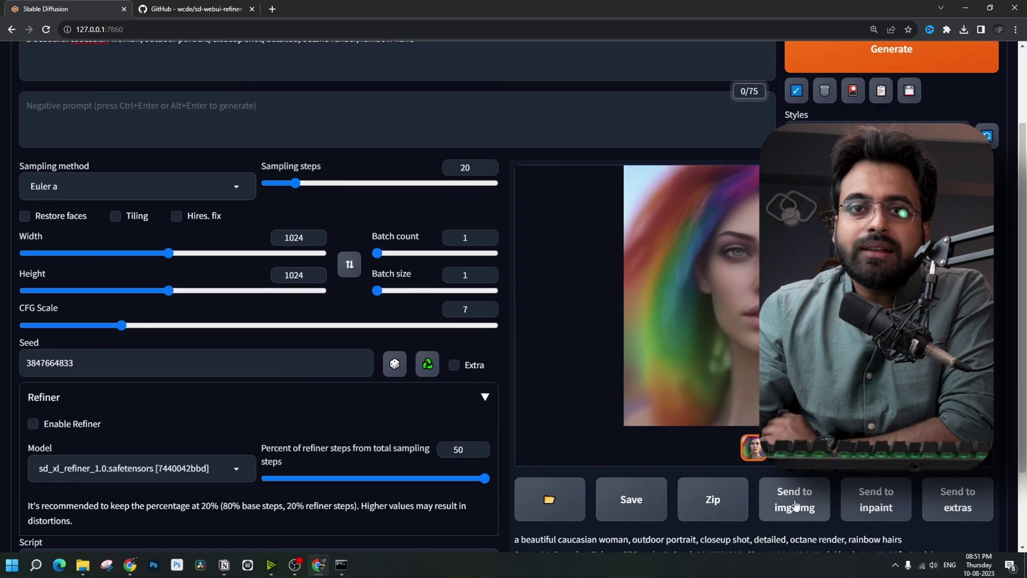
{"action": "left_click", "coordinate": [795, 505]}
Switch the Stable Diffusion checkpoint to sd_xl_refiner_1.0.safetensors for the img2img pass
{"action": "scroll", "coordinate": [321, 267], "scroll_direction": "up", "scroll_amount": 2}
{"action": "left_click", "coordinate": [139, 80]}
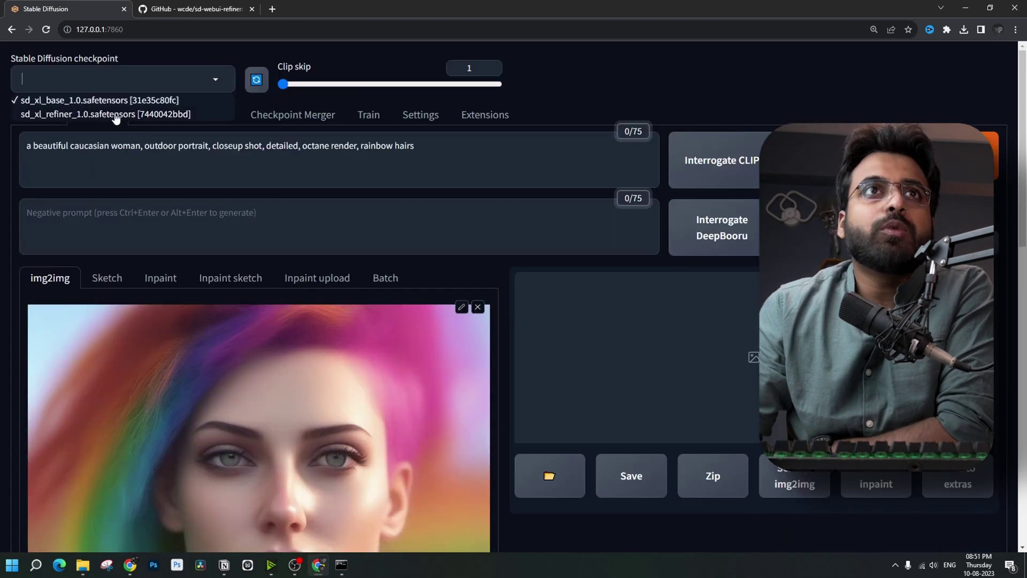
{"action": "left_click", "coordinate": [116, 115]}
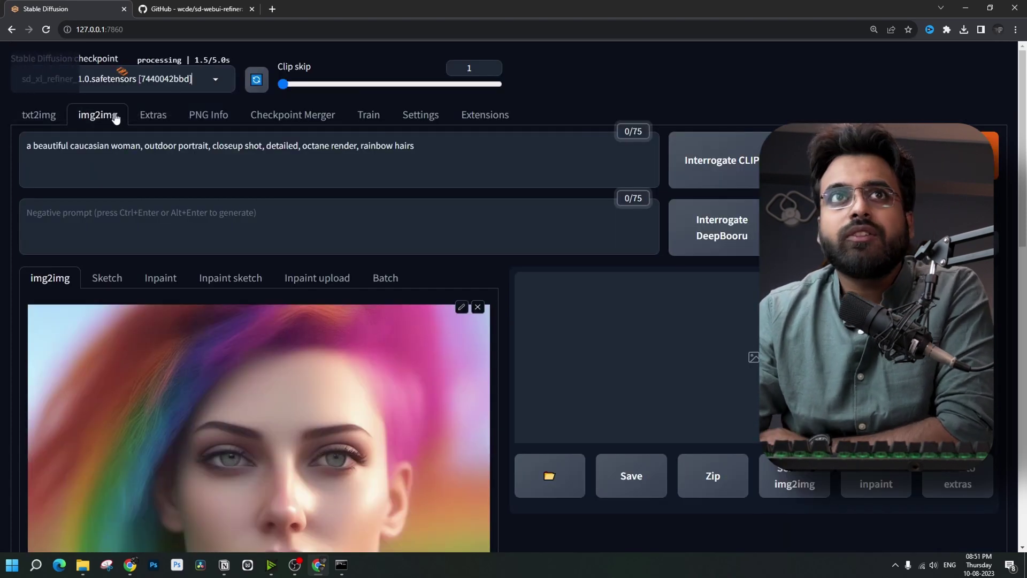
Lower the number of sampling steps for the img2img refinement
{"action": "scroll", "coordinate": [395, 356], "scroll_direction": "down", "scroll_amount": 8}
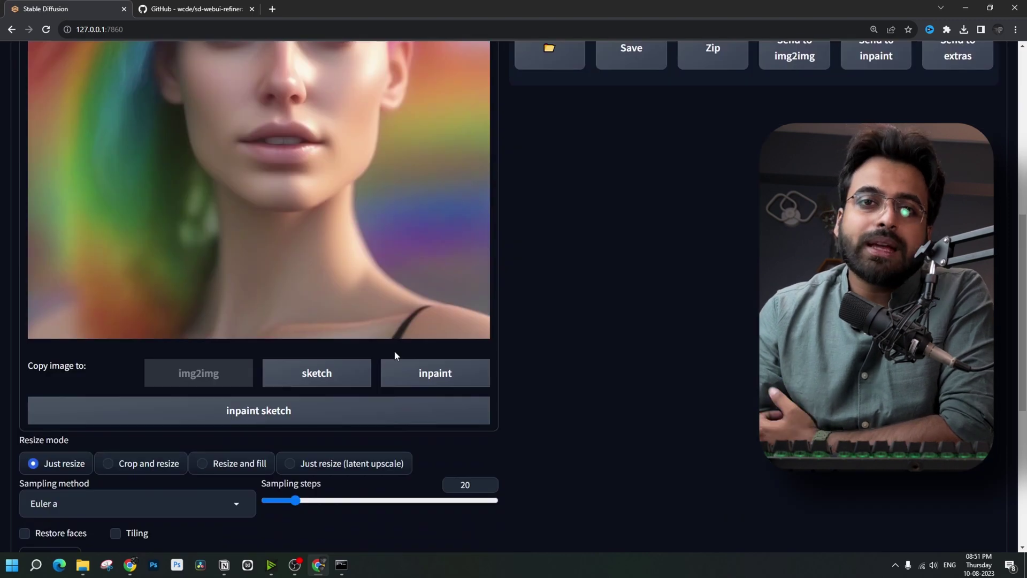
{"action": "scroll", "coordinate": [395, 355], "scroll_direction": "down", "scroll_amount": 4}
{"action": "left_click_drag", "start_coordinate": [295, 287], "coordinate": [273, 287]}
{"action": "scroll", "coordinate": [247, 377], "scroll_direction": "down", "scroll_amount": 3}
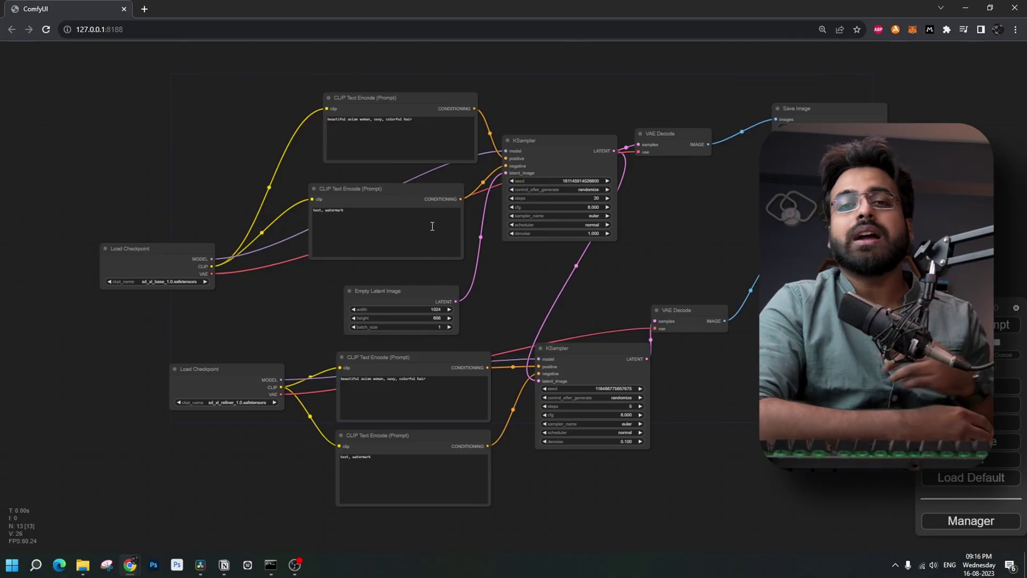
Examine the ComfyUI workflow that chains the SDXL base and refiner checkpoints through two KSampler nodes
{"action": "scroll", "coordinate": [485, 263], "scroll_direction": "up", "scroll_amount": 2}
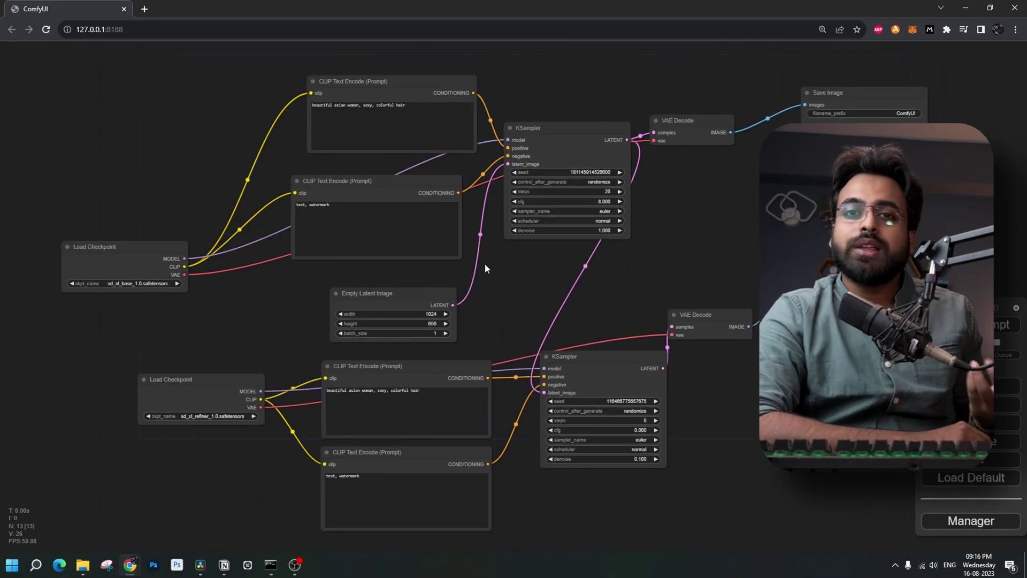
{"action": "scroll", "coordinate": [484, 269], "scroll_direction": "up", "scroll_amount": 2}
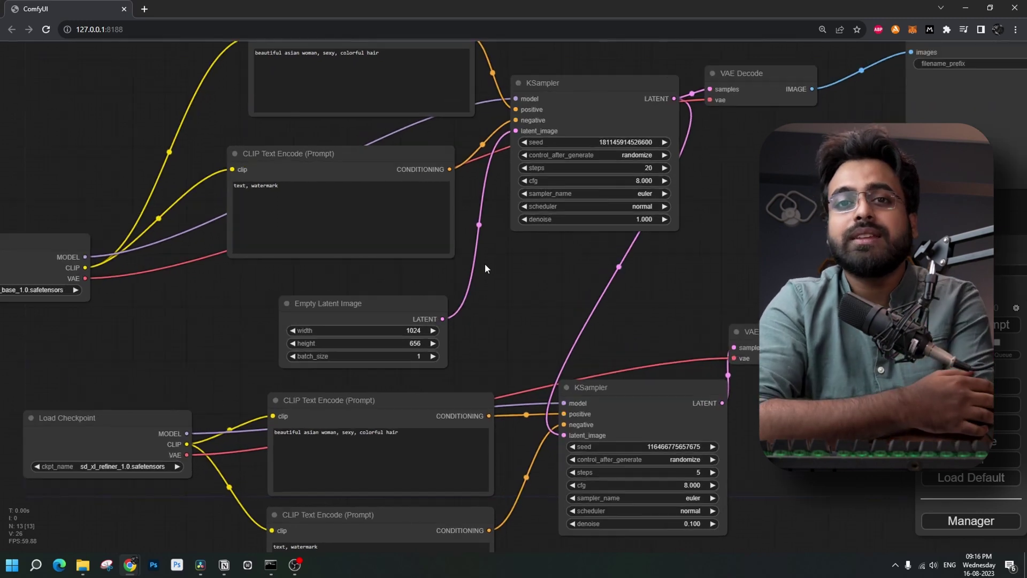
{"action": "scroll", "coordinate": [372, 276], "scroll_direction": "up", "scroll_amount": 1}
{"action": "left_click_drag", "start_coordinate": [372, 272], "coordinate": [325, 297]}
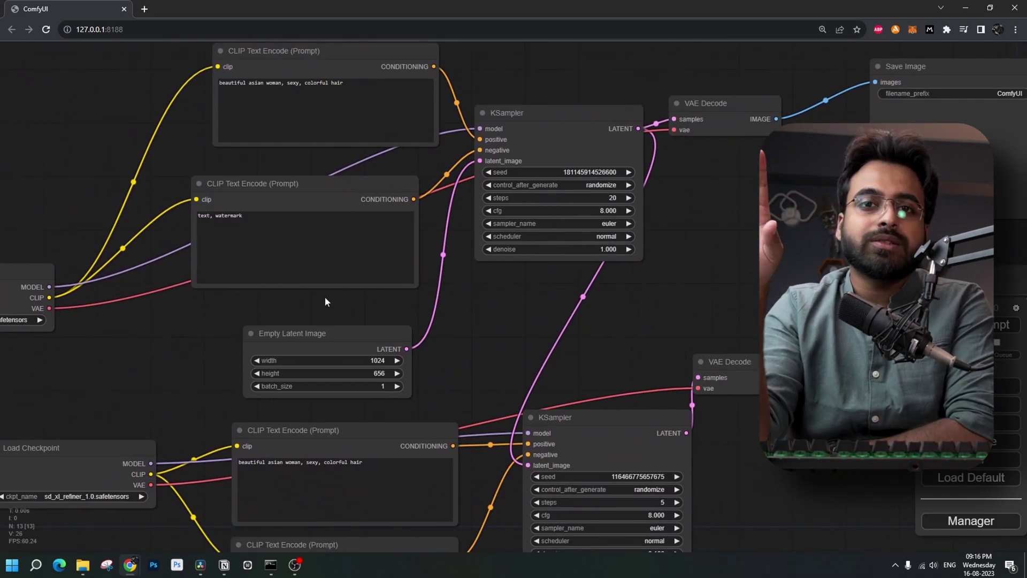
{"action": "scroll", "coordinate": [325, 302], "scroll_direction": "down", "scroll_amount": 3}
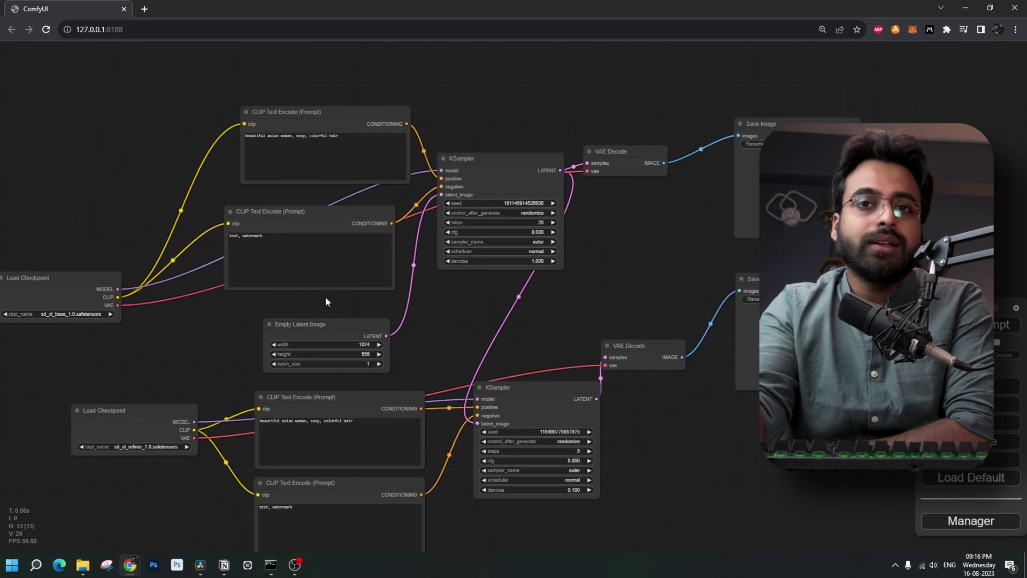
{"action": "left_click_drag", "start_coordinate": [328, 298], "coordinate": [364, 299]}
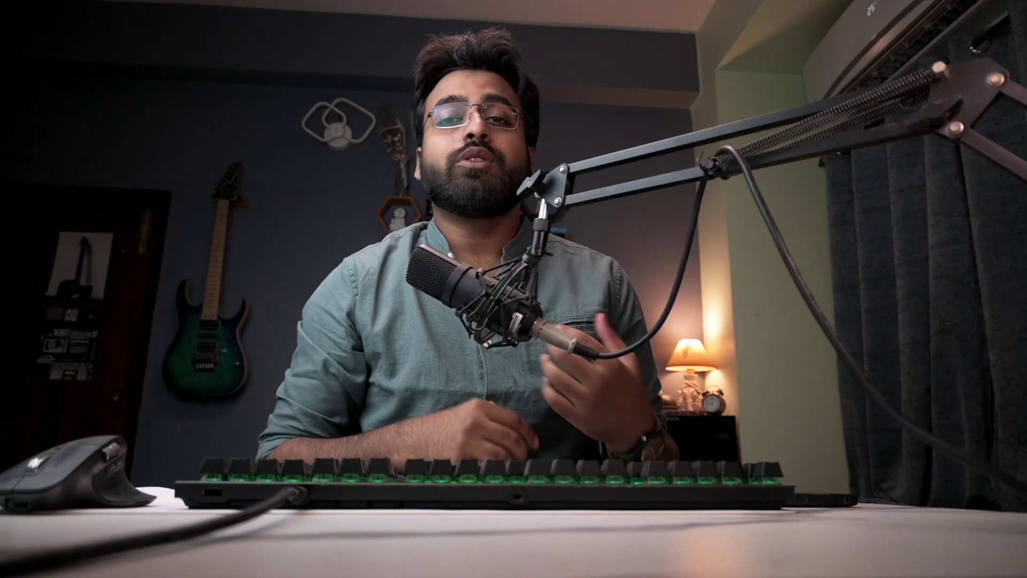